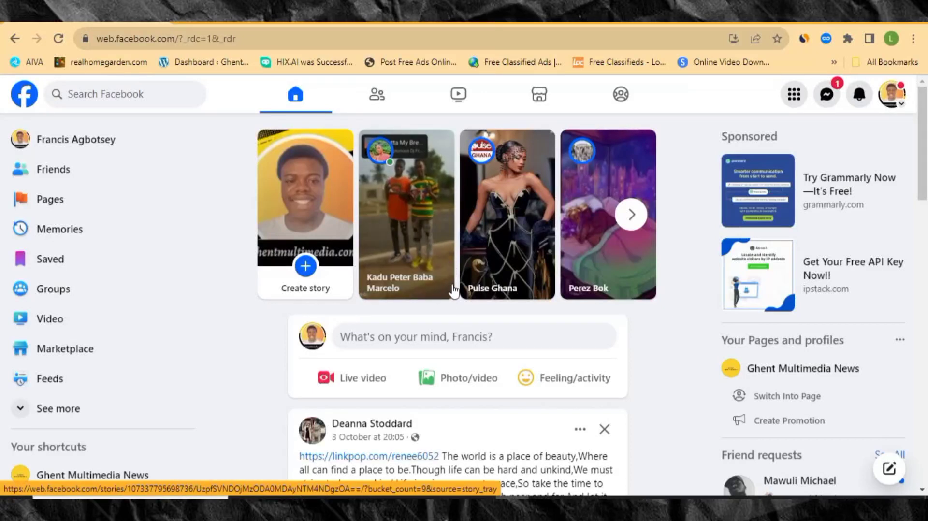
- Go from the Facebook profile menu to the Meta Business Suite overview page
{"action": "scroll", "coordinate": [454, 302], "scroll_direction": "down", "scroll_amount": 4}
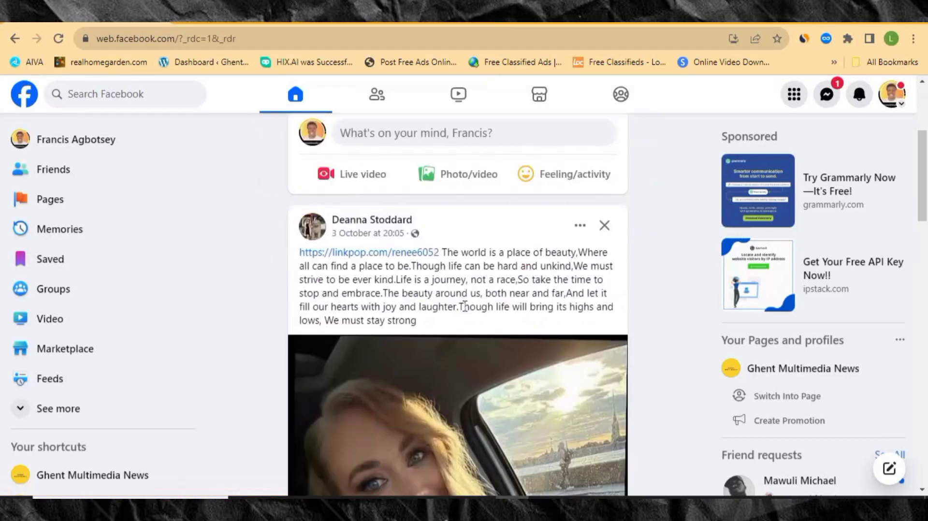
{"action": "scroll", "coordinate": [464, 306], "scroll_direction": "down", "scroll_amount": 4}
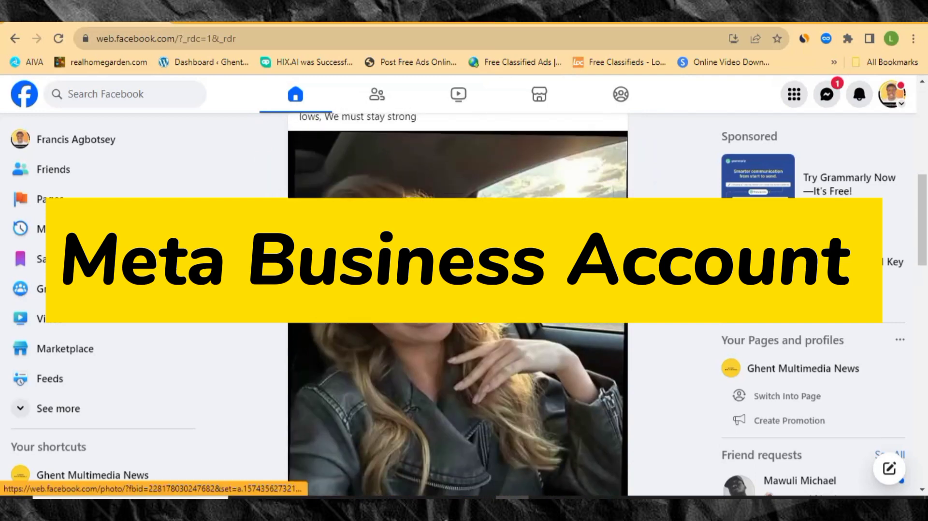
{"action": "scroll", "coordinate": [464, 310], "scroll_direction": "down", "scroll_amount": 5}
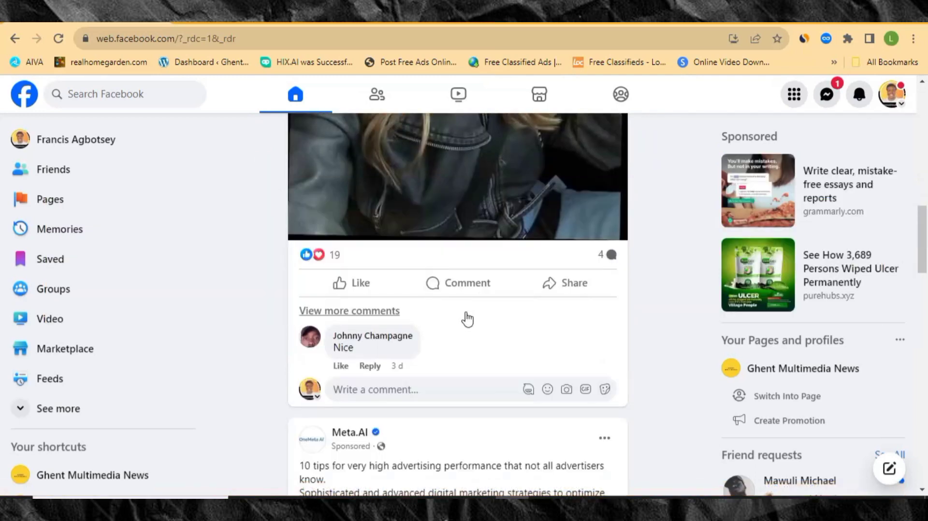
{"action": "scroll", "coordinate": [457, 324], "scroll_direction": "up", "scroll_amount": 3}
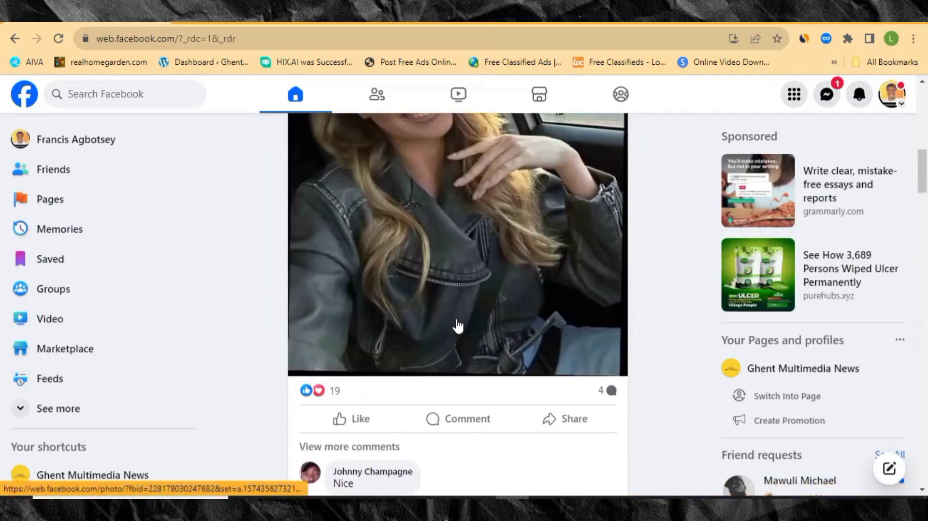
{"action": "scroll", "coordinate": [457, 325], "scroll_direction": "up", "scroll_amount": 3}
{"action": "scroll", "coordinate": [457, 324], "scroll_direction": "up", "scroll_amount": 8}
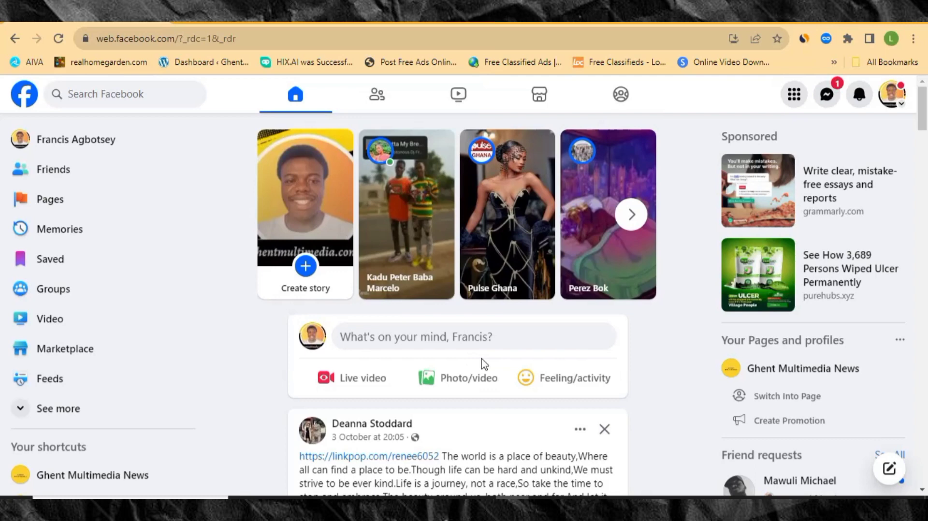
{"action": "scroll", "coordinate": [432, 321], "scroll_direction": "down", "scroll_amount": 4}
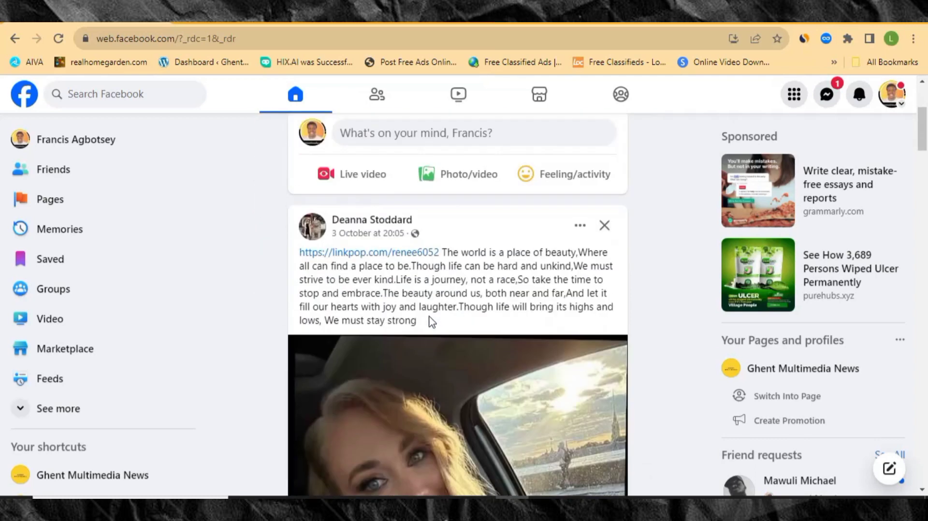
{"action": "scroll", "coordinate": [432, 321], "scroll_direction": "up", "scroll_amount": 4}
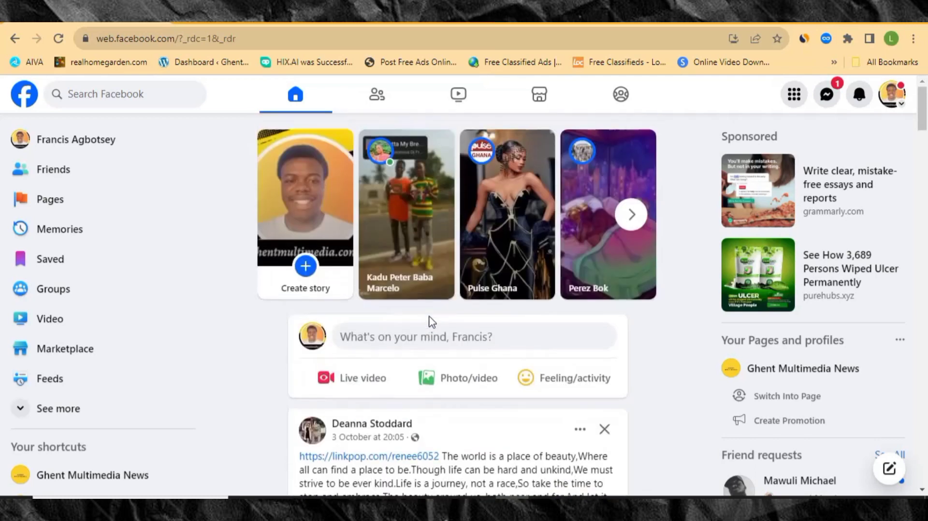
{"action": "left_click", "coordinate": [889, 99]}
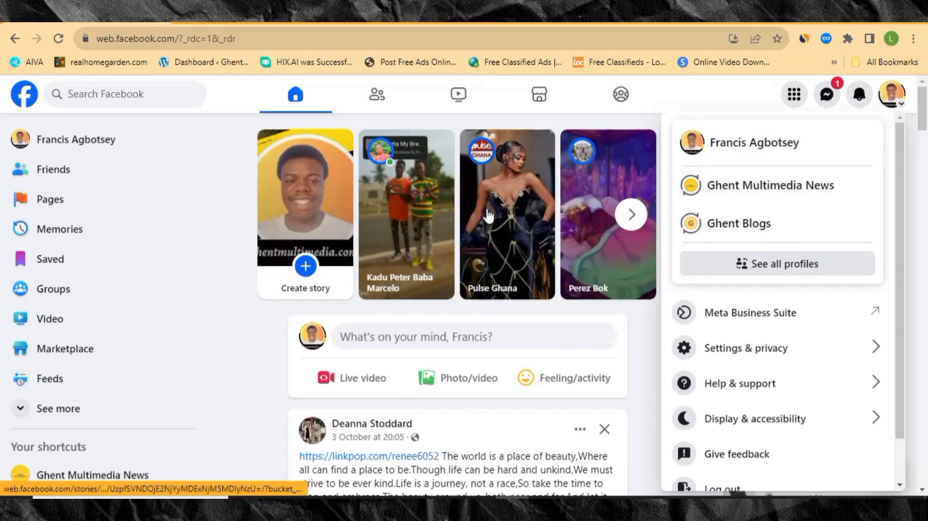
{"action": "left_click", "coordinate": [697, 101]}
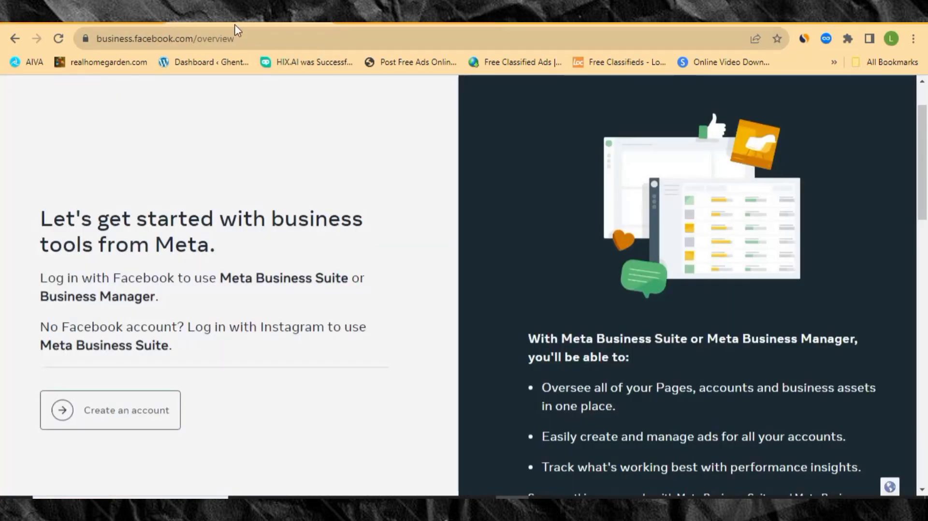
{"action": "left_click_drag", "start_coordinate": [240, 39], "coordinate": [73, 27]}
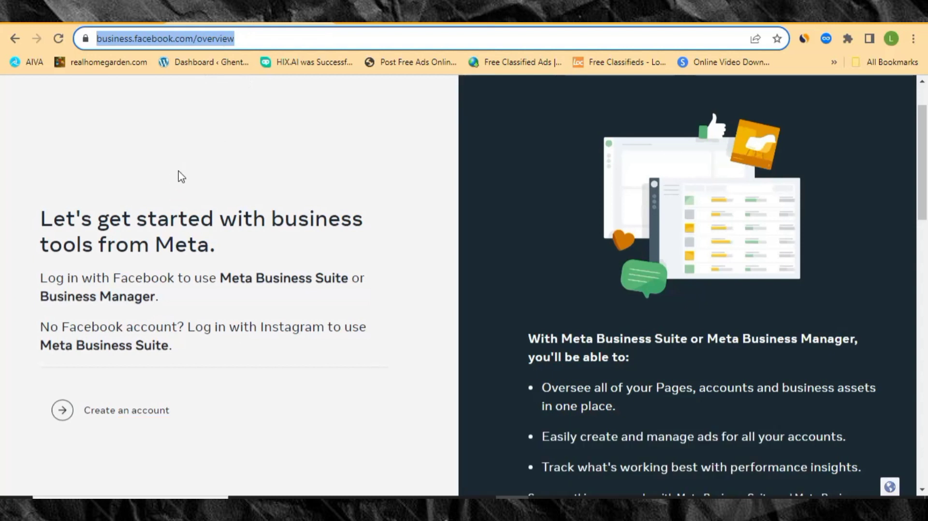
{"action": "left_click", "coordinate": [193, 178]}
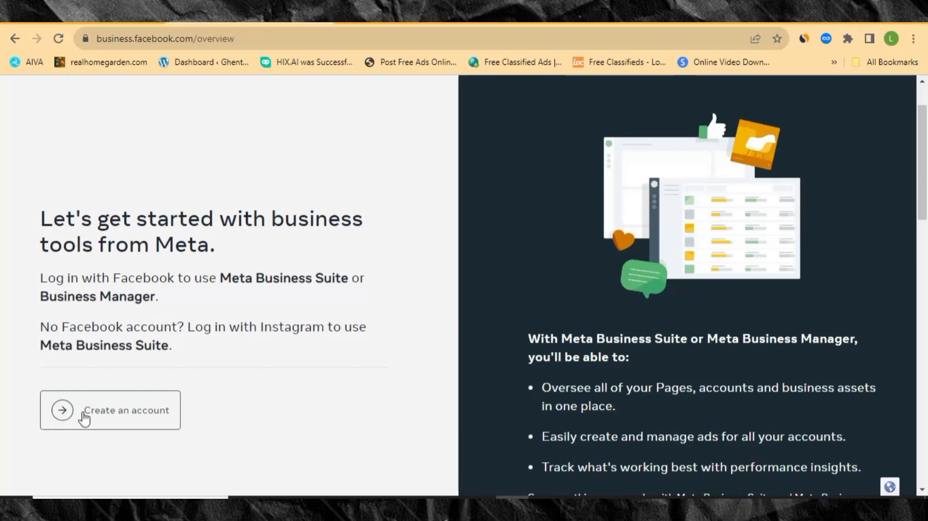
- Start a new business account, entering 'Ghent Multimedia Page' as the business name
{"action": "left_click", "coordinate": [130, 421]}
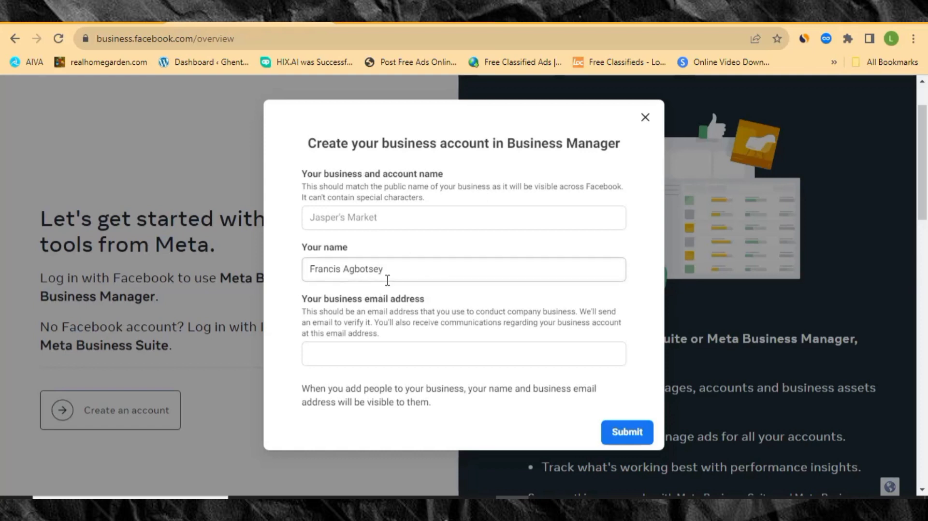
{"action": "left_click_drag", "start_coordinate": [393, 268], "coordinate": [300, 272]}
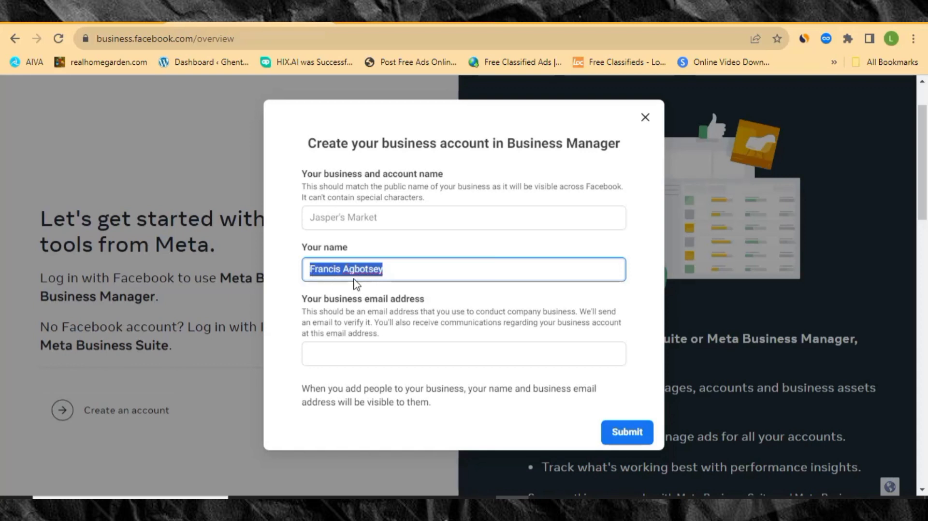
{"action": "left_click", "coordinate": [371, 244]}
{"action": "left_click", "coordinate": [362, 216]}
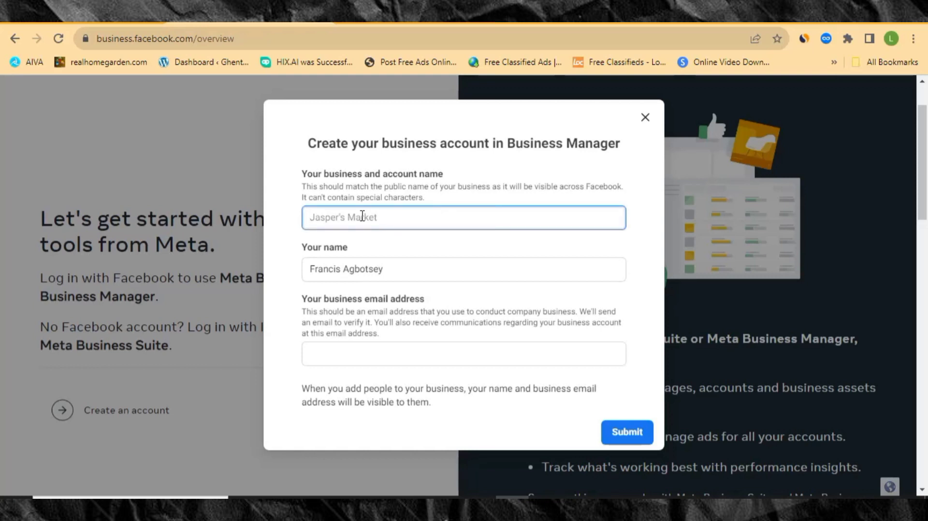
{"action": "type", "text": "Ghent Multimedia Page"}
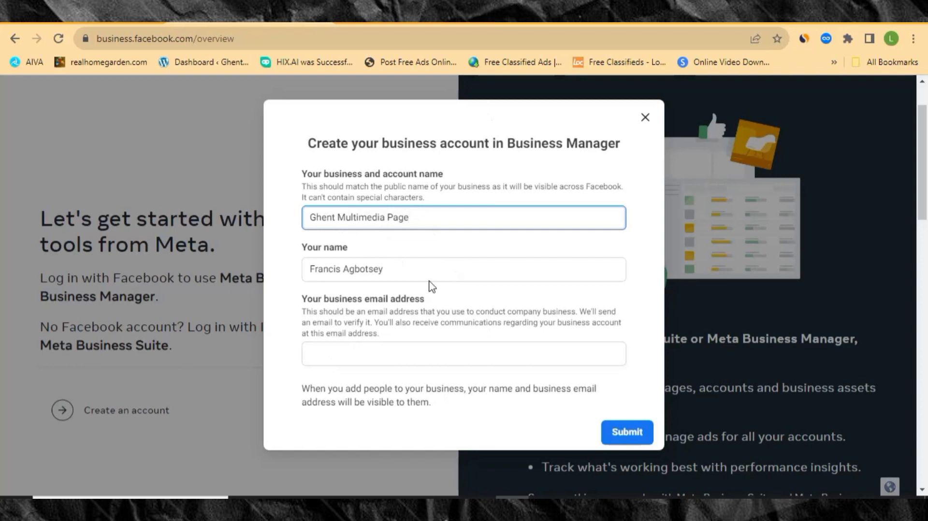
{"action": "left_click", "coordinate": [348, 355]}
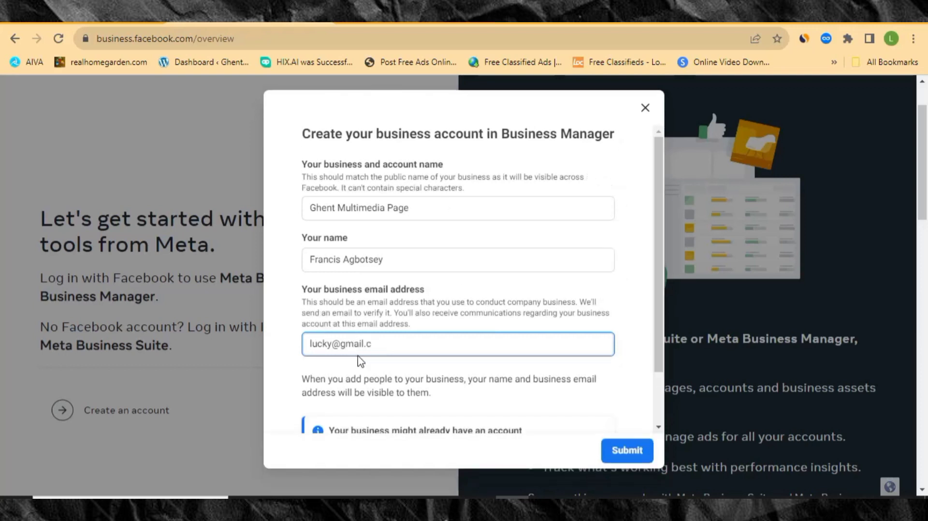
- Finish entering the business email and complete the account setup
{"action": "type", "text": "om"}
{"action": "scroll", "coordinate": [483, 387], "scroll_direction": "down", "scroll_amount": 3}
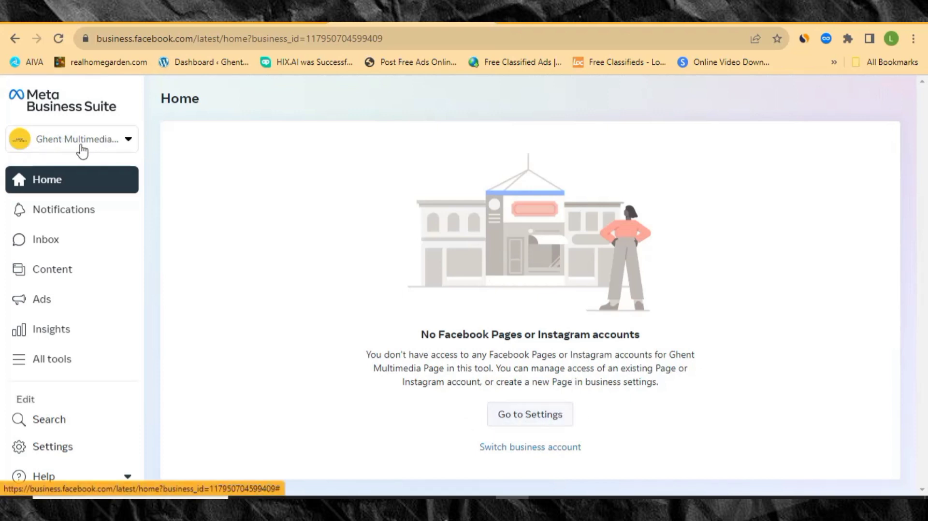
- Open Settings for Ghent Multimedia Page from the business account dropdown
{"action": "left_click", "coordinate": [128, 140]}
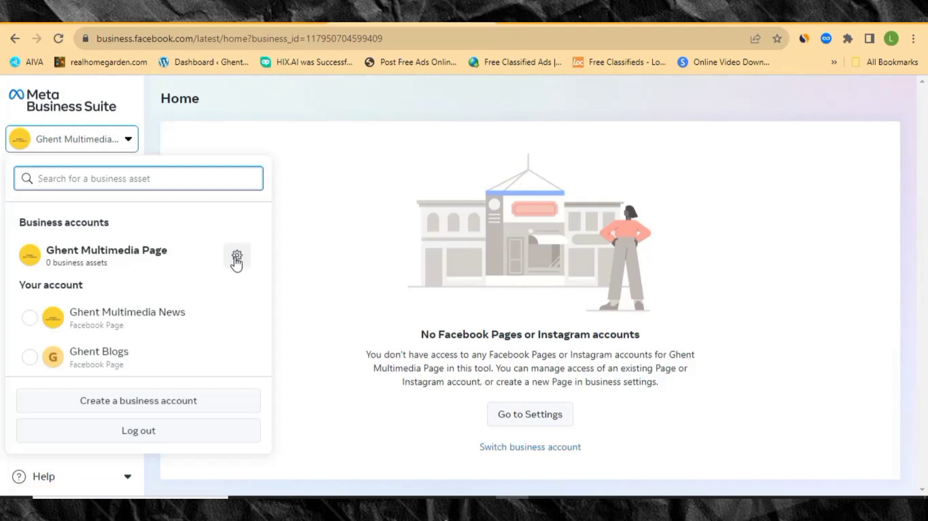
{"action": "left_click", "coordinate": [237, 255]}
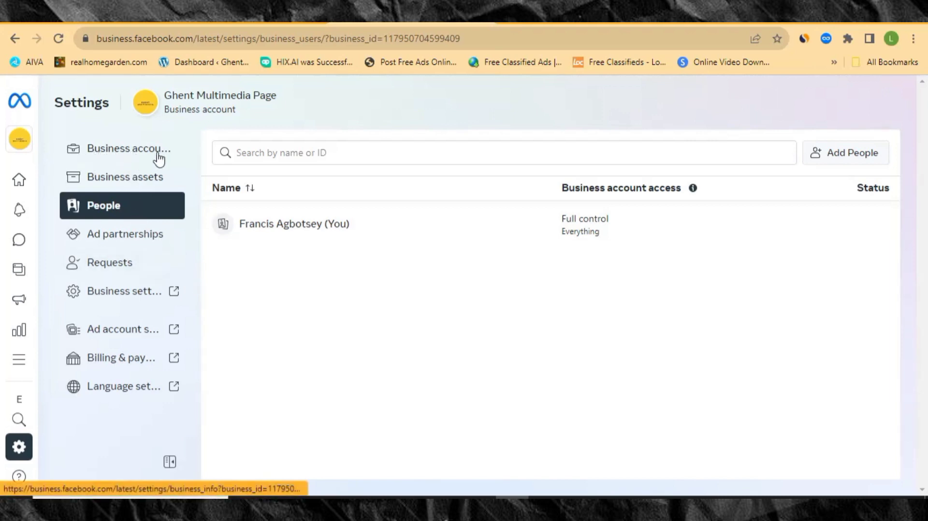
- View the Business account info page in Settings and begin adding assets
{"action": "left_click", "coordinate": [75, 157]}
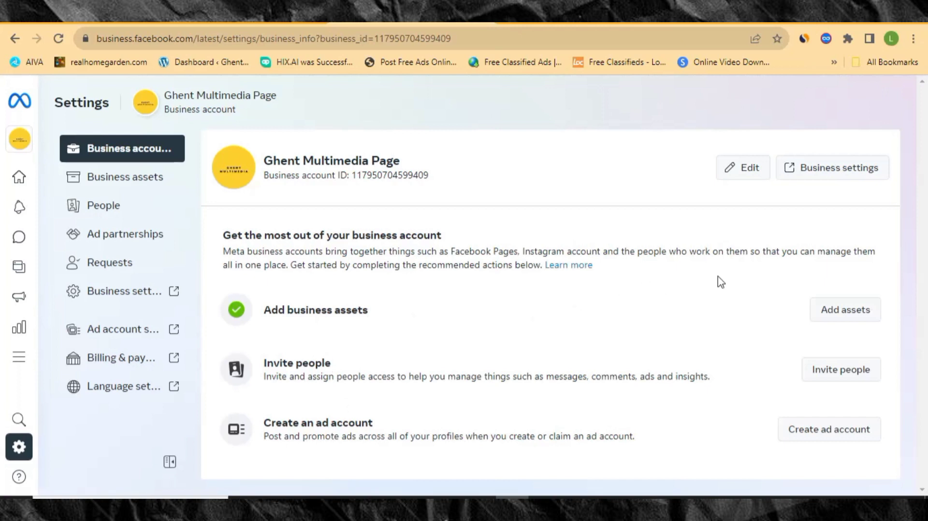
{"action": "left_click", "coordinate": [842, 314]}
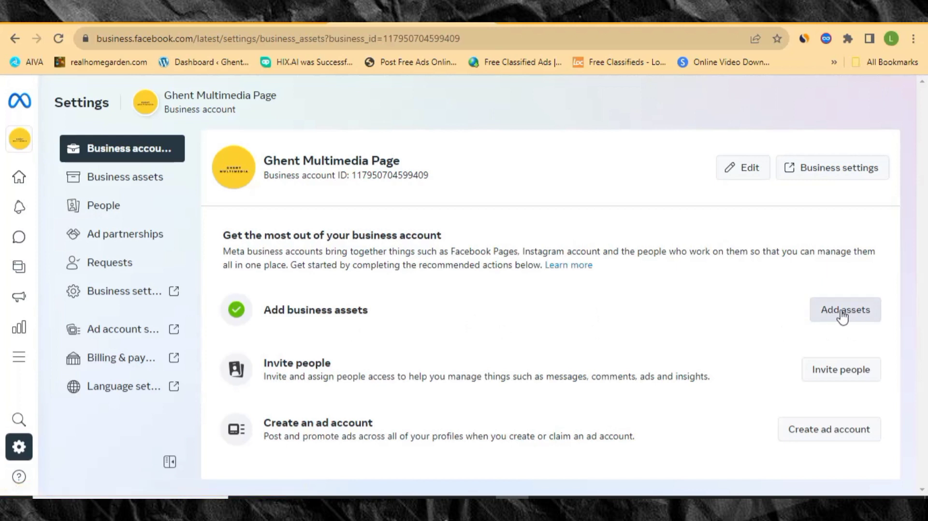
- Open the Business assets list and browse the other asset types under More
{"action": "left_click", "coordinate": [841, 312]}
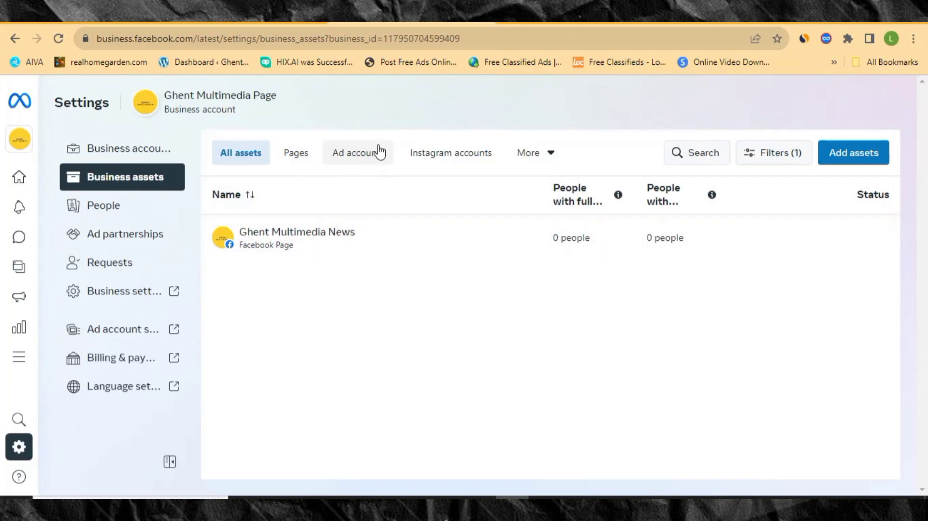
{"action": "left_click", "coordinate": [546, 153]}
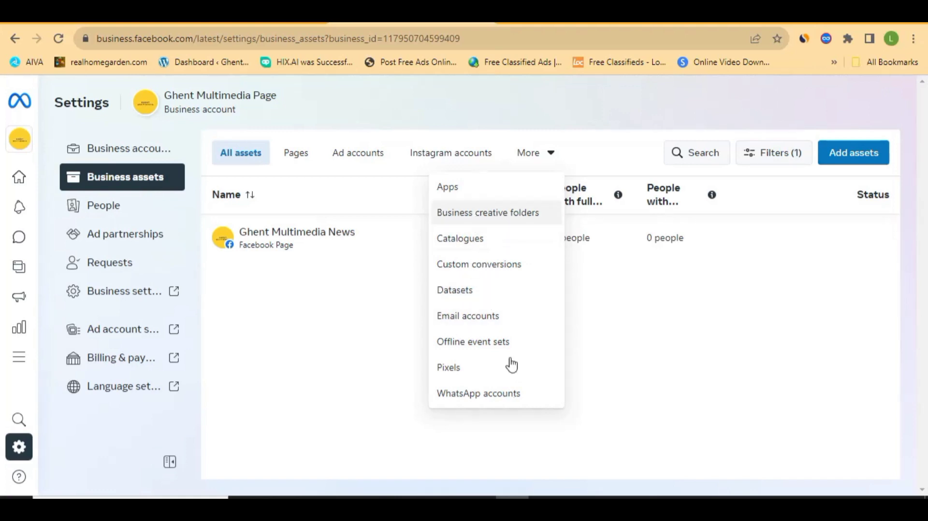
{"action": "left_click", "coordinate": [366, 333]}
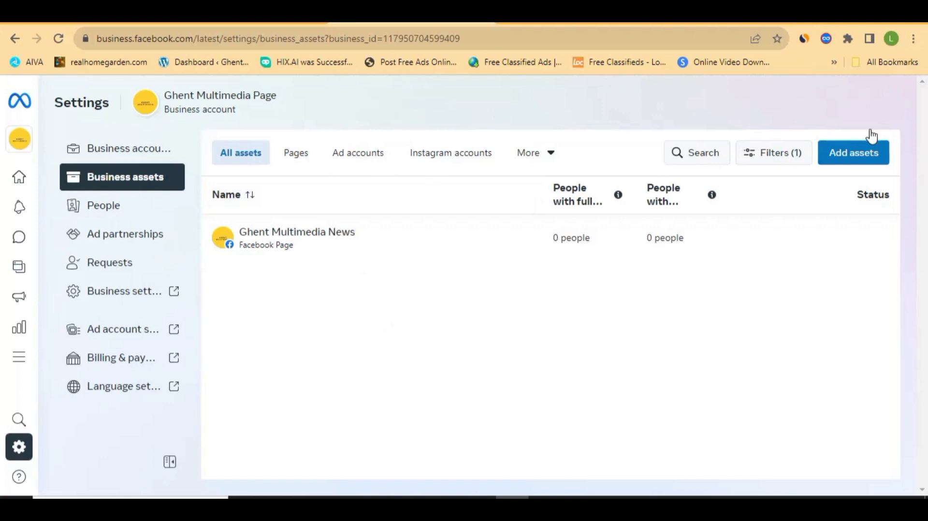
- In Add assets, inspect the Social Facebook Page option, then go back
{"action": "left_click", "coordinate": [849, 157]}
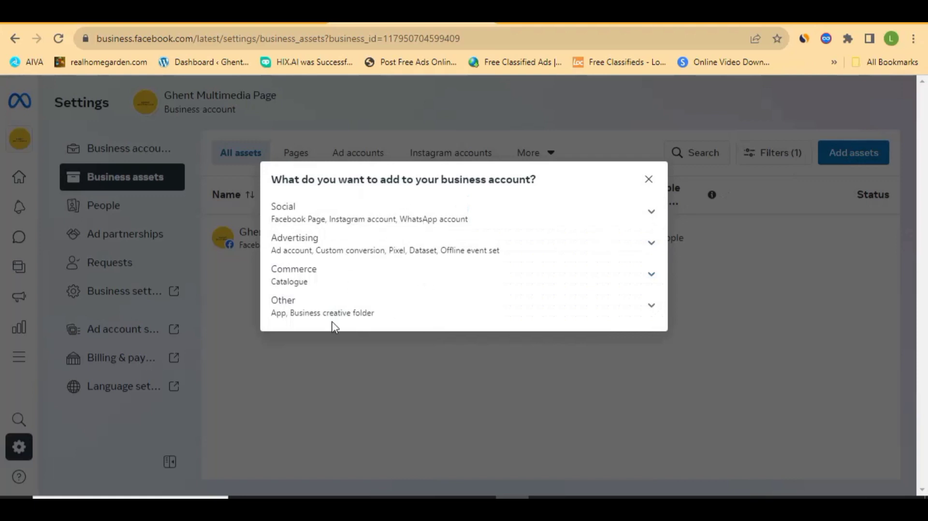
{"action": "left_click", "coordinate": [290, 213]}
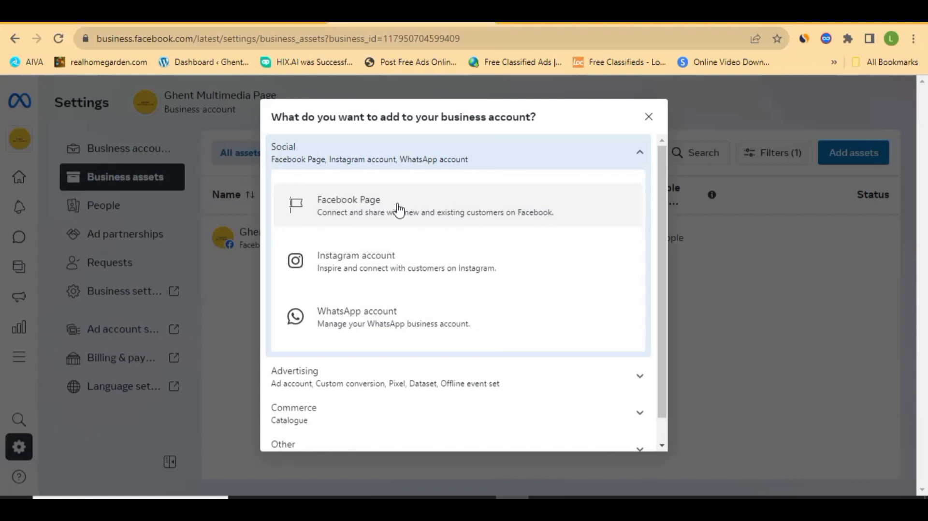
{"action": "left_click", "coordinate": [359, 209]}
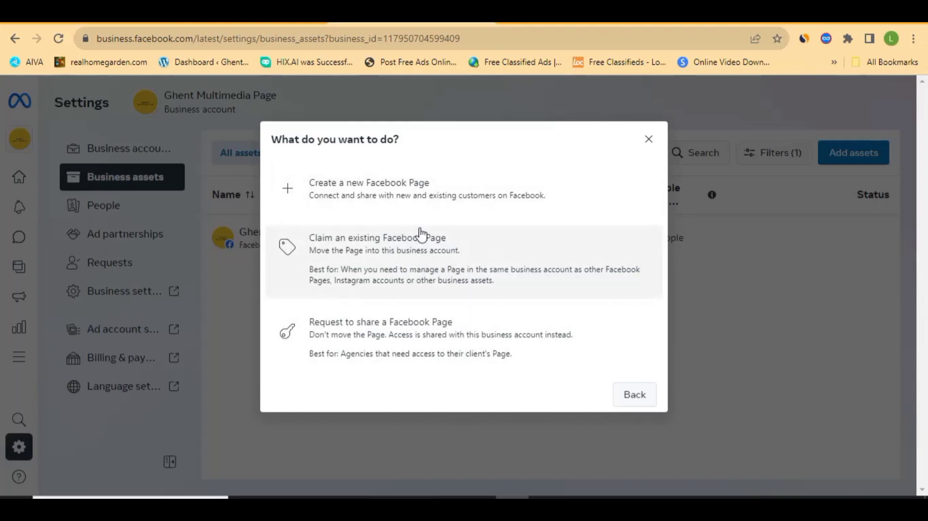
{"action": "left_click", "coordinate": [641, 399]}
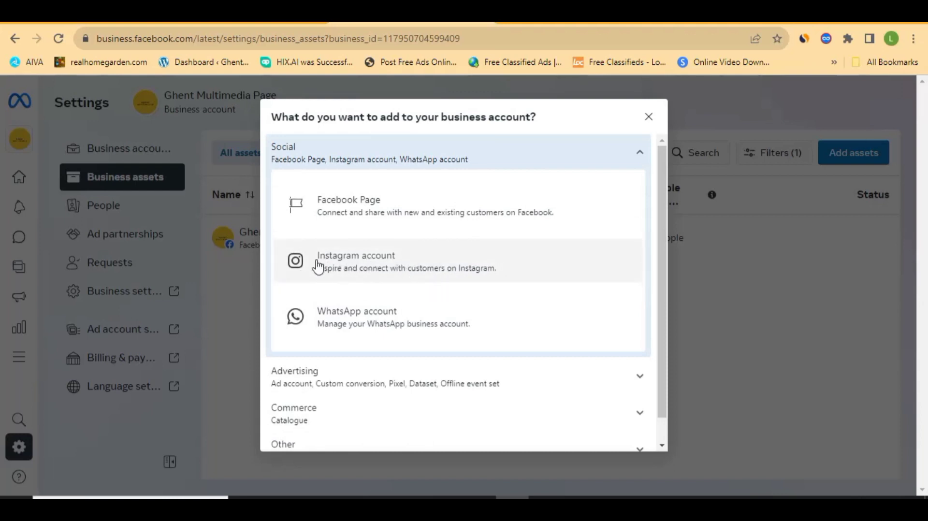
- Choose to claim an Instagram account and accept the Instagram Terms agreement
{"action": "left_click", "coordinate": [352, 259]}
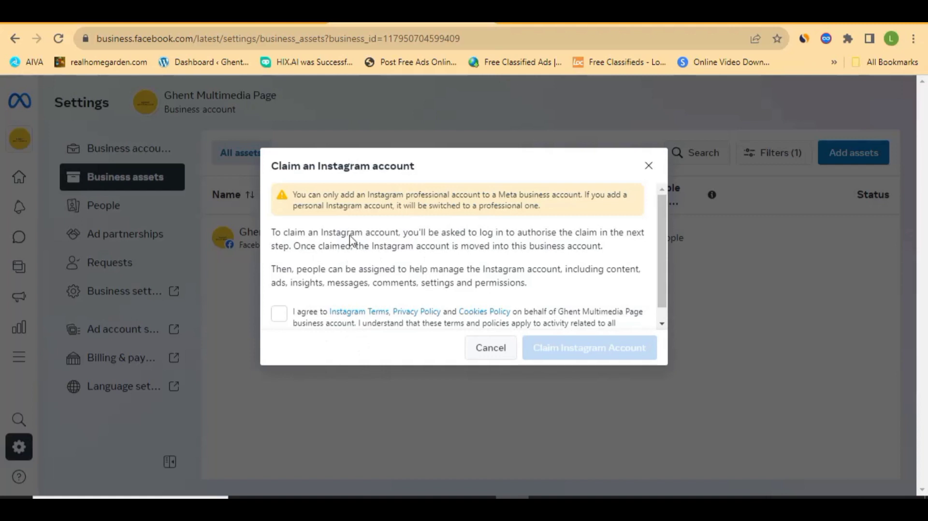
{"action": "scroll", "coordinate": [279, 306], "scroll_direction": "down", "scroll_amount": 1}
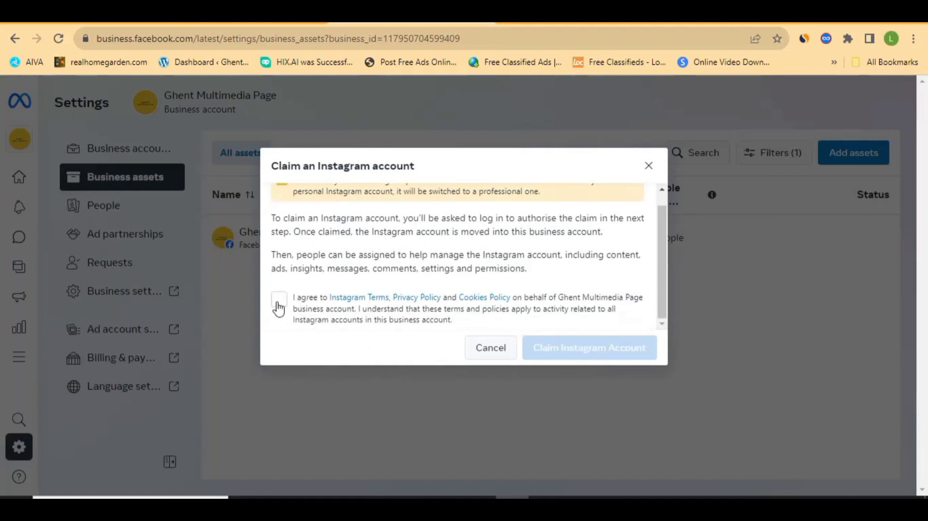
{"action": "left_click", "coordinate": [278, 306]}
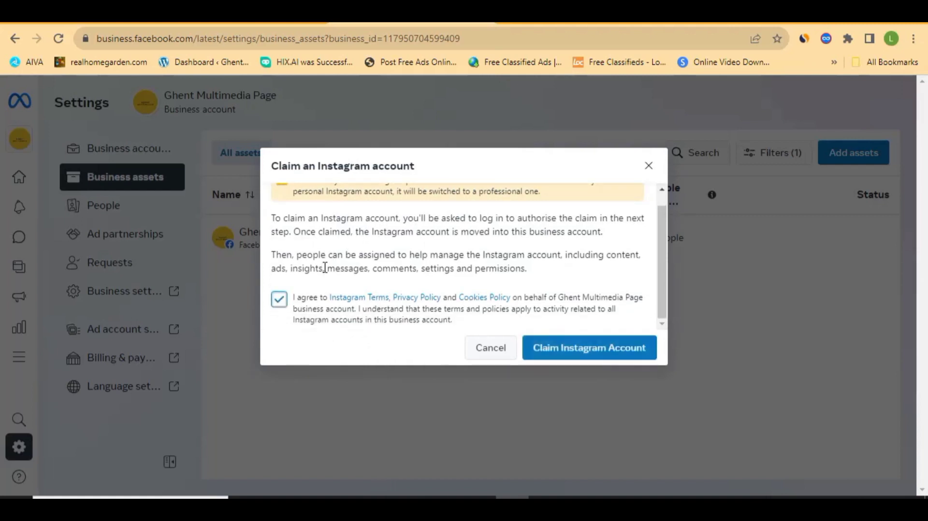
{"action": "scroll", "coordinate": [350, 264], "scroll_direction": "up", "scroll_amount": 1}
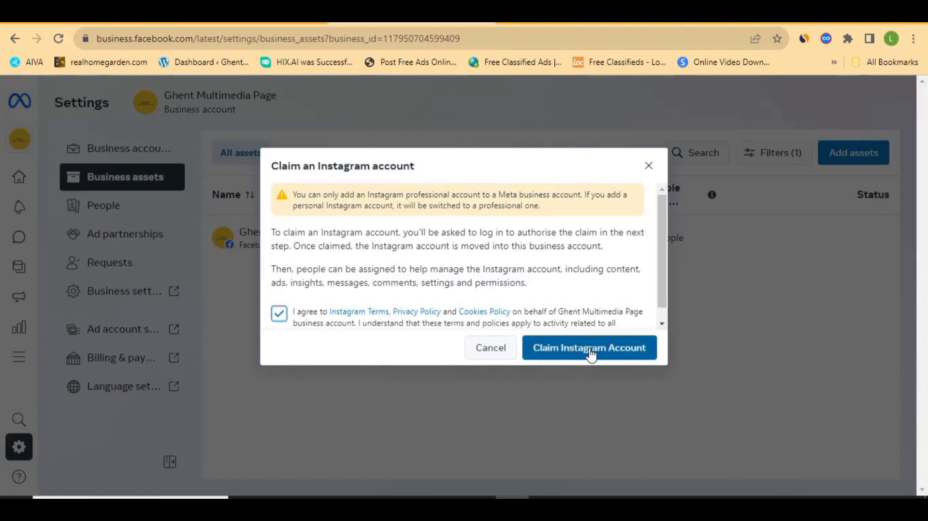
- Submit the Instagram claim, close the Instagram login window, and cancel the claim
{"action": "left_click", "coordinate": [564, 352]}
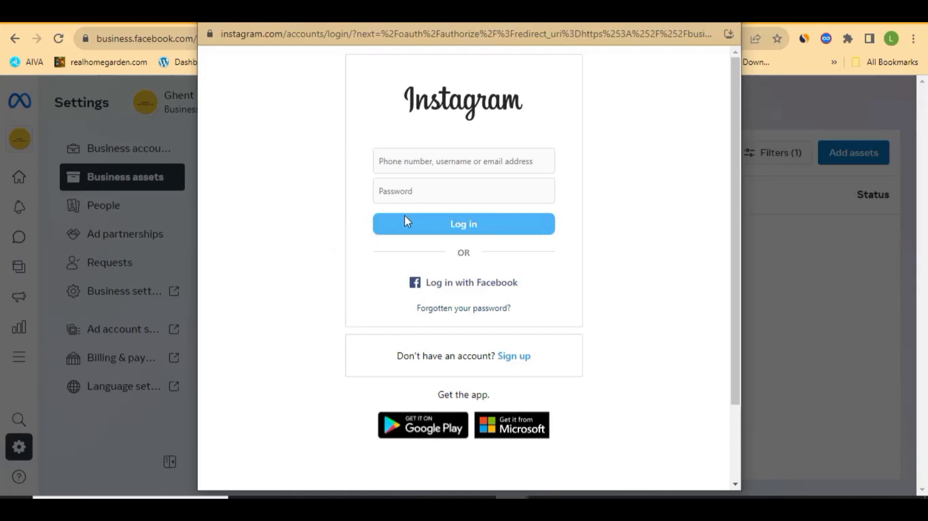
{"action": "scroll", "coordinate": [413, 249], "scroll_direction": "down", "scroll_amount": 2}
{"action": "scroll", "coordinate": [418, 286], "scroll_direction": "up", "scroll_amount": 2}
{"action": "key", "text": "ctrl+w"}
{"action": "left_click", "coordinate": [501, 357]}
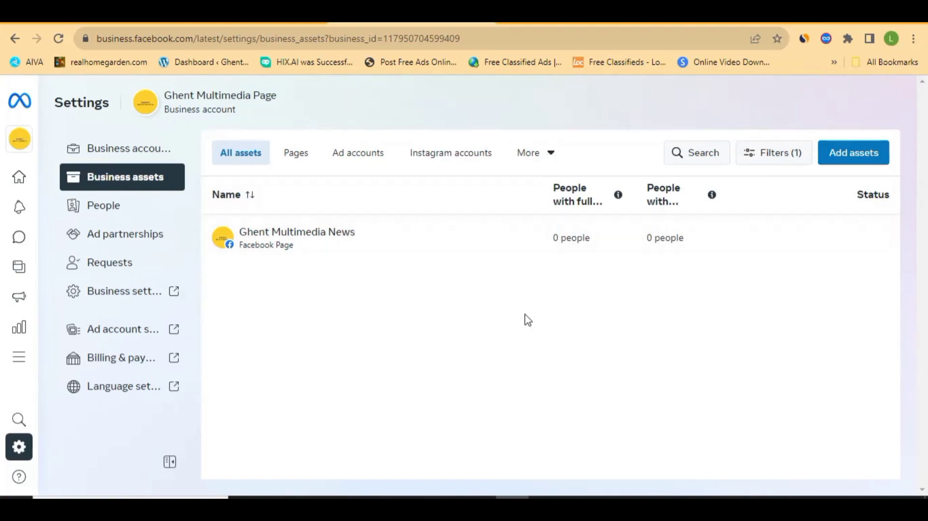
- Switch the Business assets view to WhatsApp accounts, which shows none added
{"action": "left_click", "coordinate": [551, 154]}
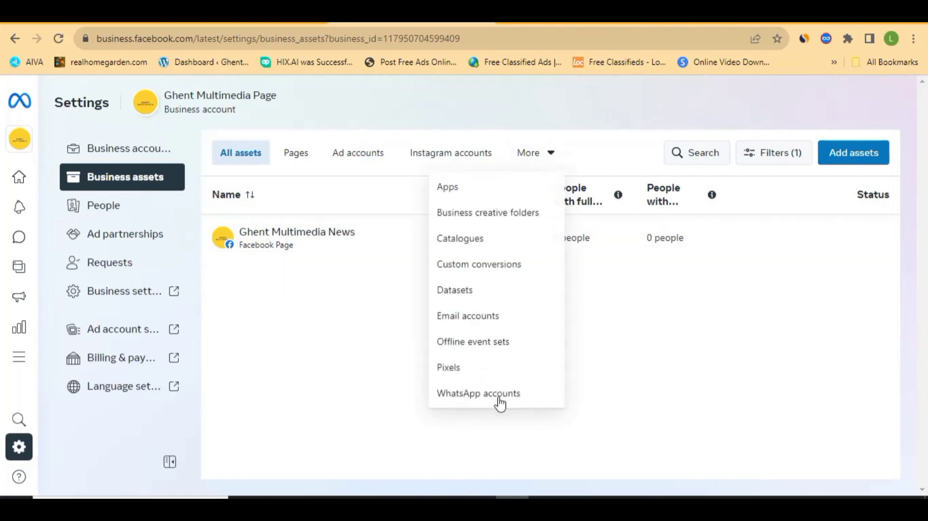
{"action": "left_click", "coordinate": [477, 395]}
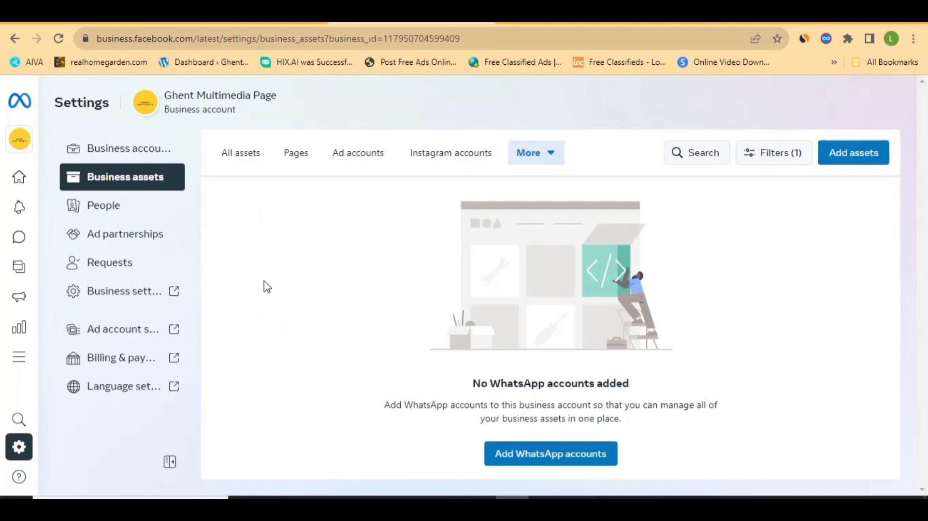
{"action": "left_click", "coordinate": [145, 302]}
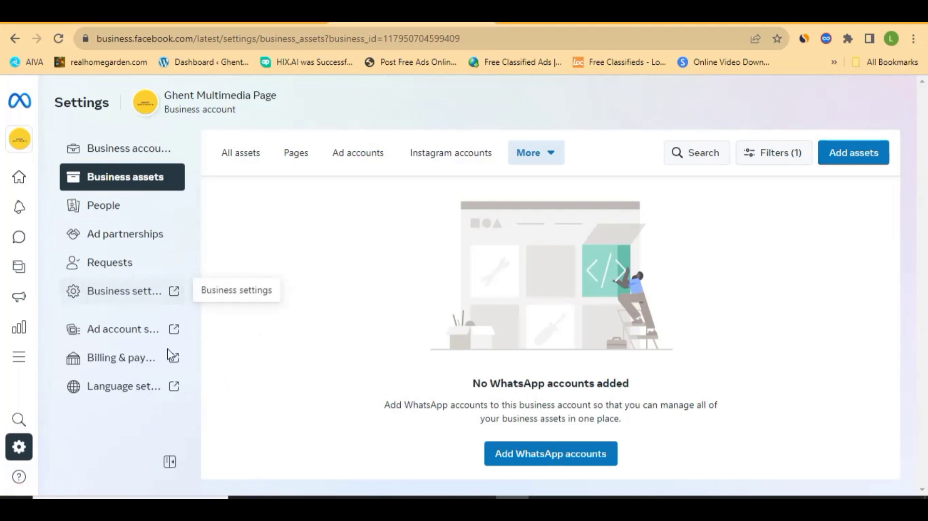